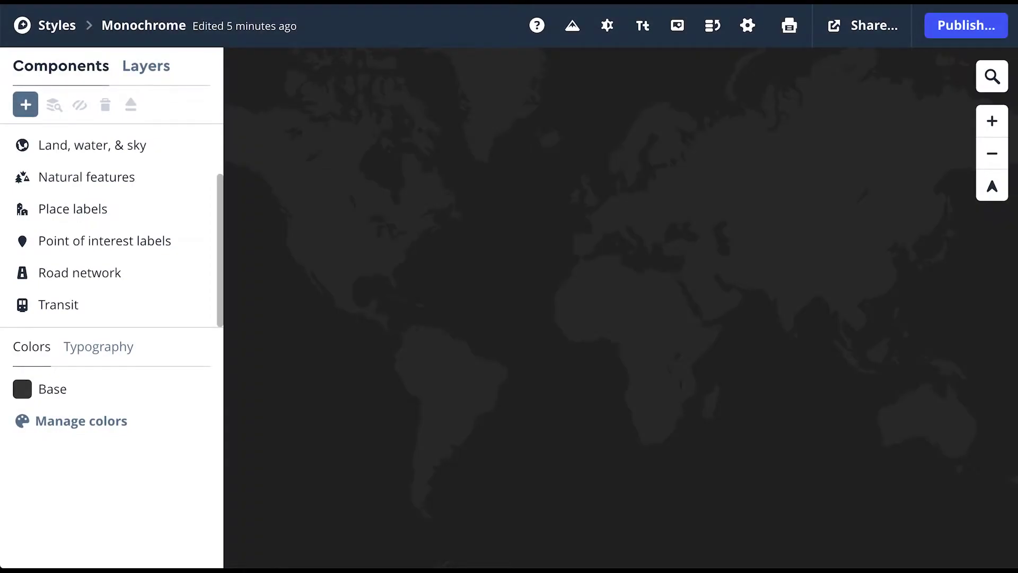
Add a Data visualization component sourced from the fires-24h-c86968 tileset ID.
click(25, 105)
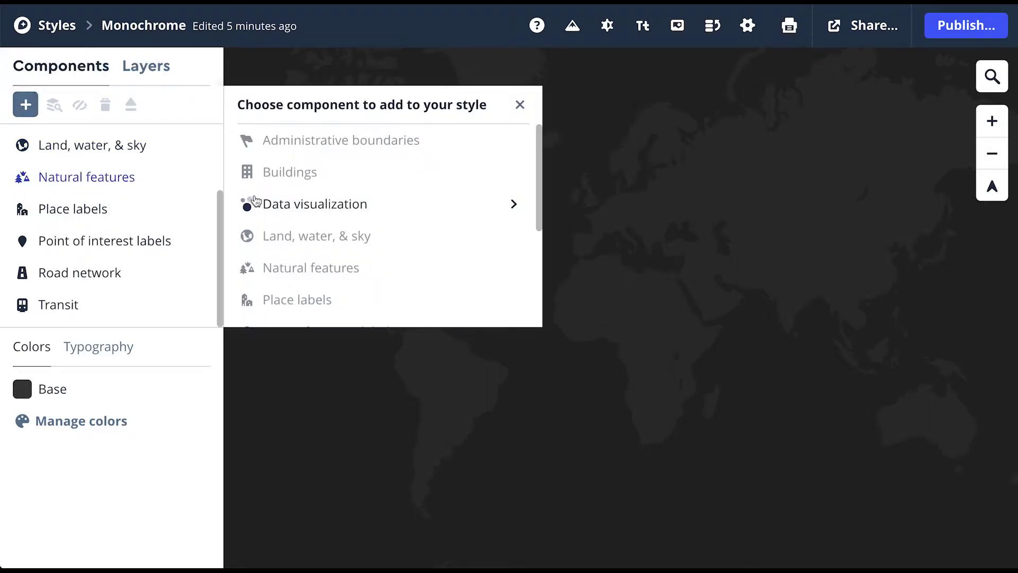
click(301, 208)
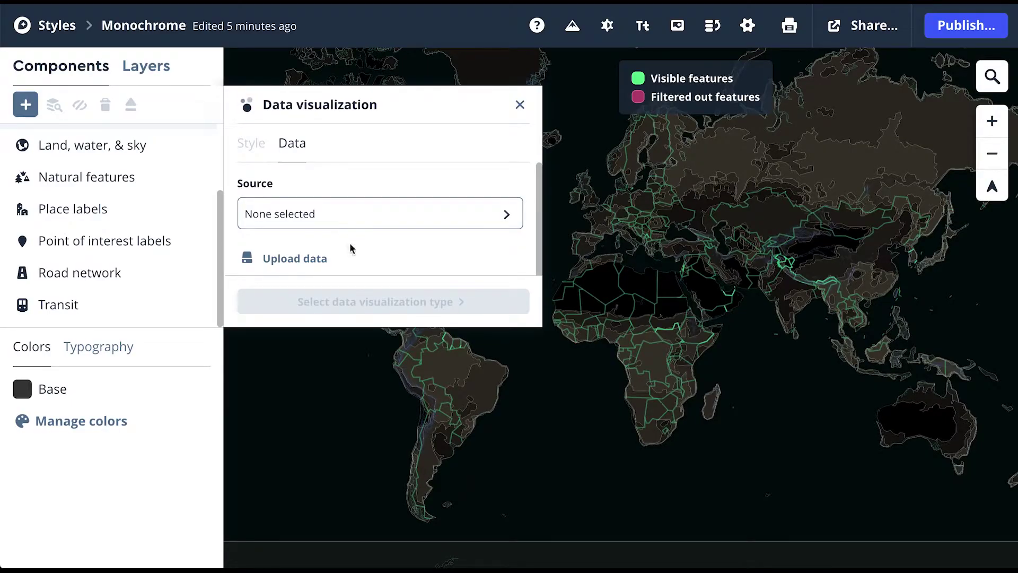
click(387, 223)
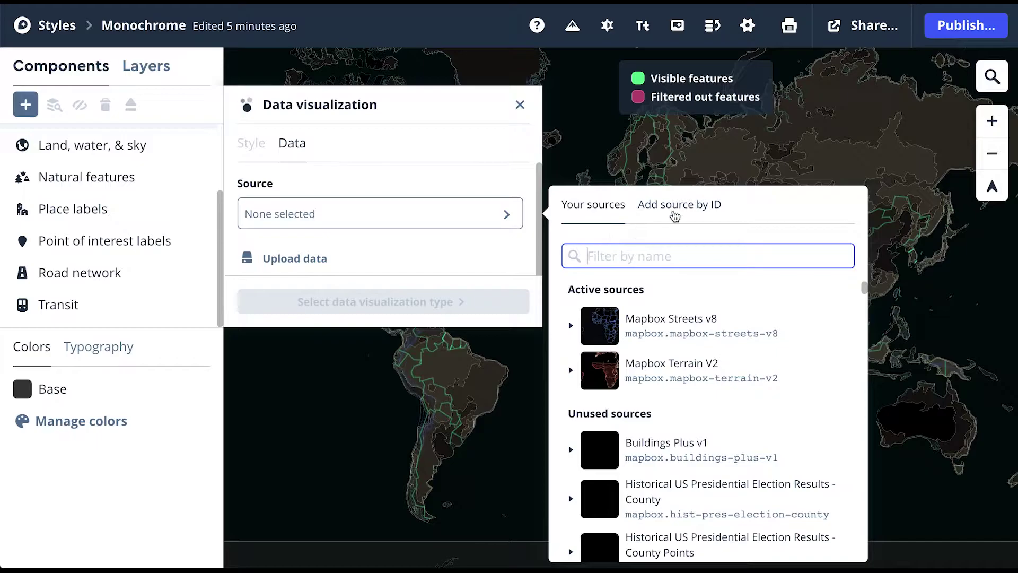
click(683, 212)
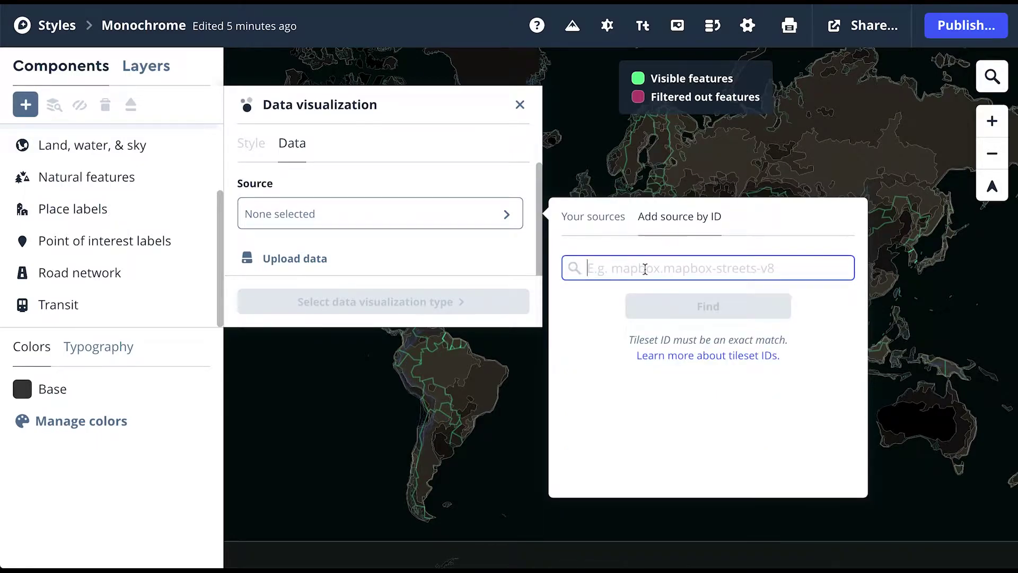
text(mzdraper.70gllho3)
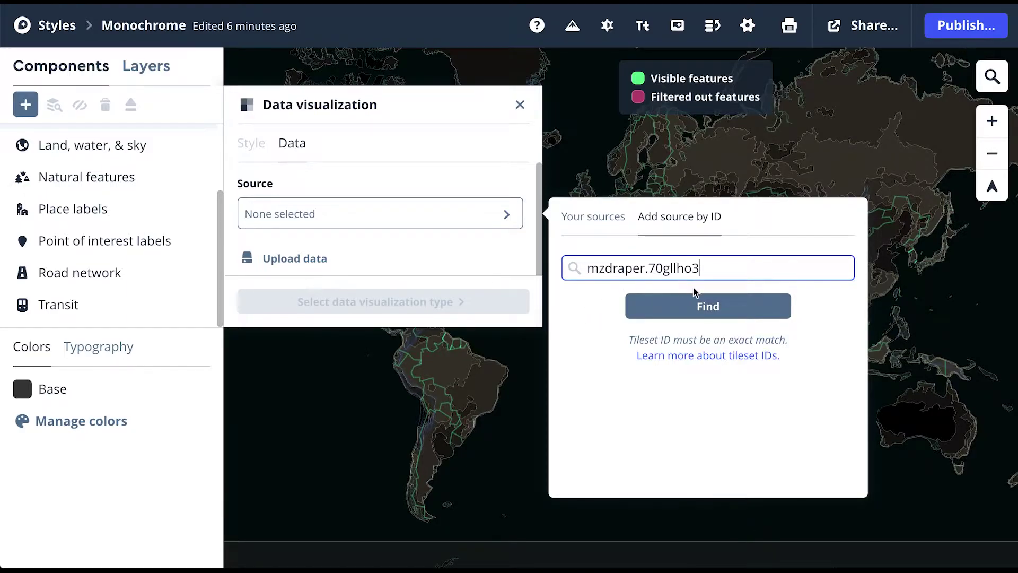
click(696, 304)
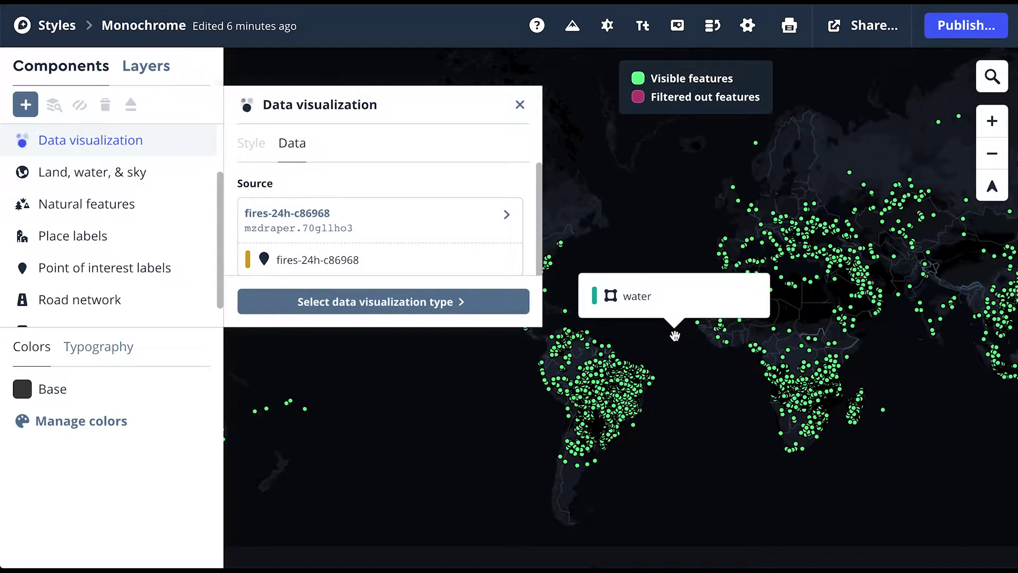
Set the fire visualization type to Data-driven circles.
click(370, 302)
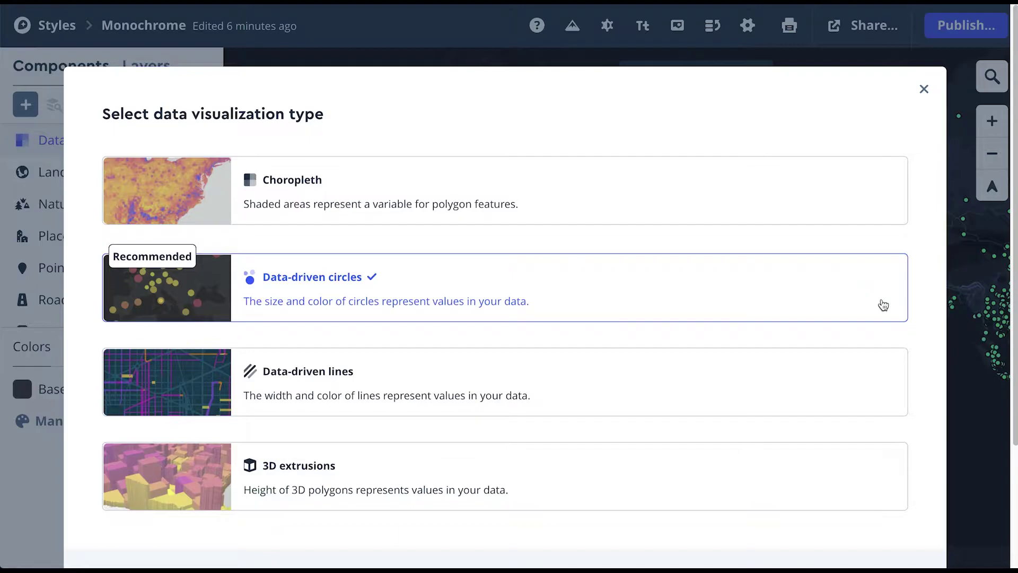
scroll(882, 303, down, 3)
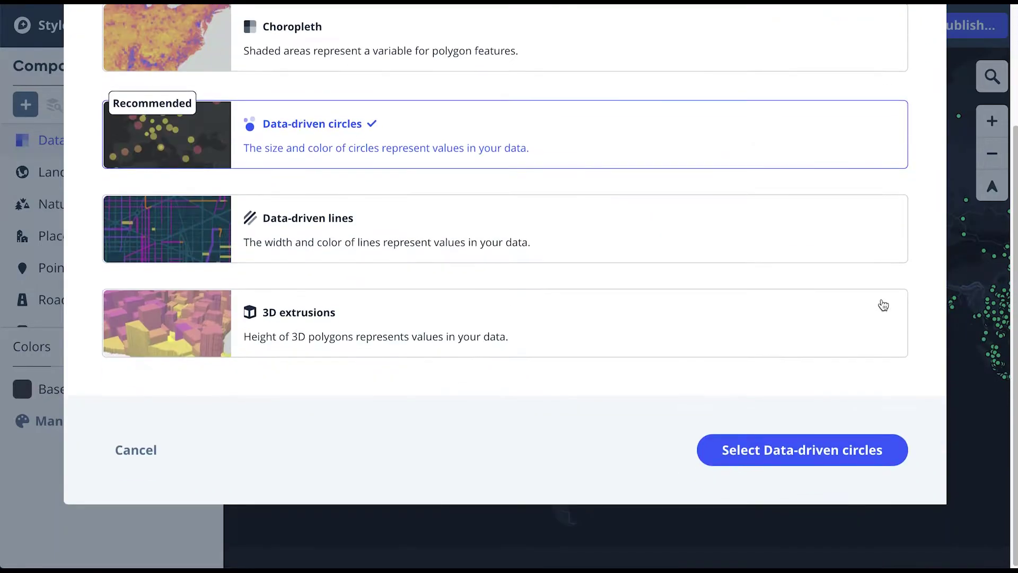
click(807, 455)
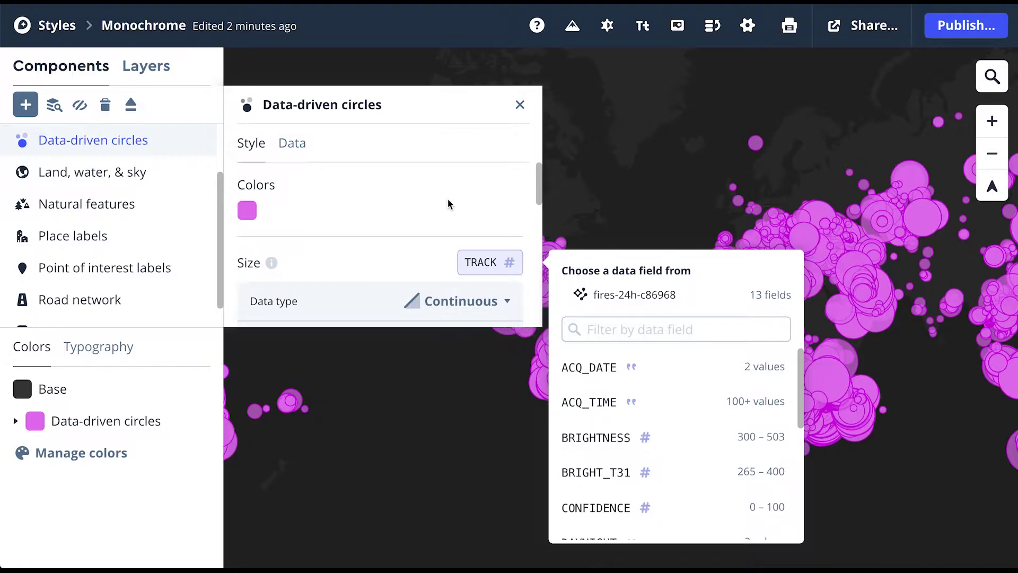
Size the fire circles by the FRP data field.
scroll(447, 203, down, 1)
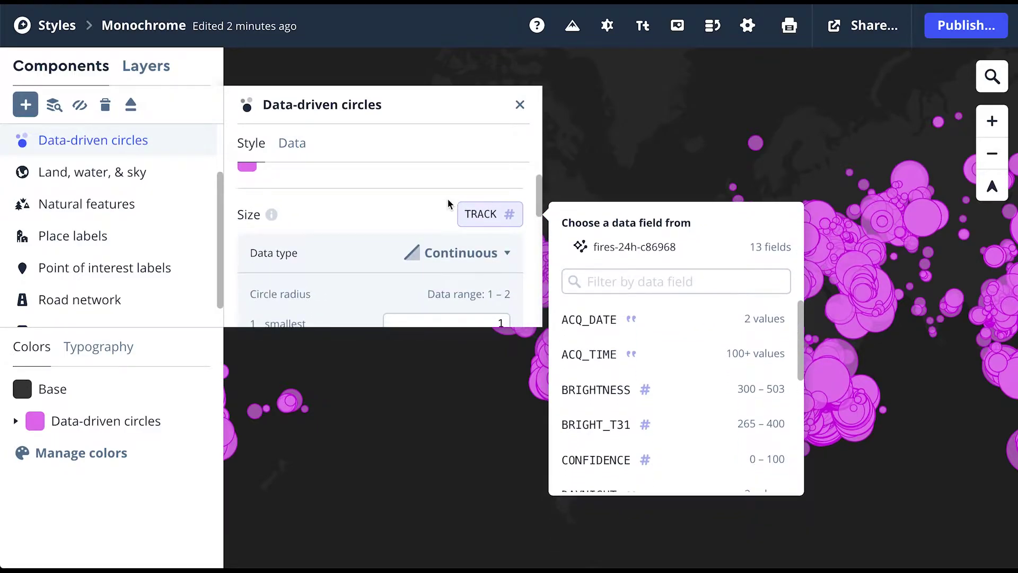
scroll(448, 203, down, 1)
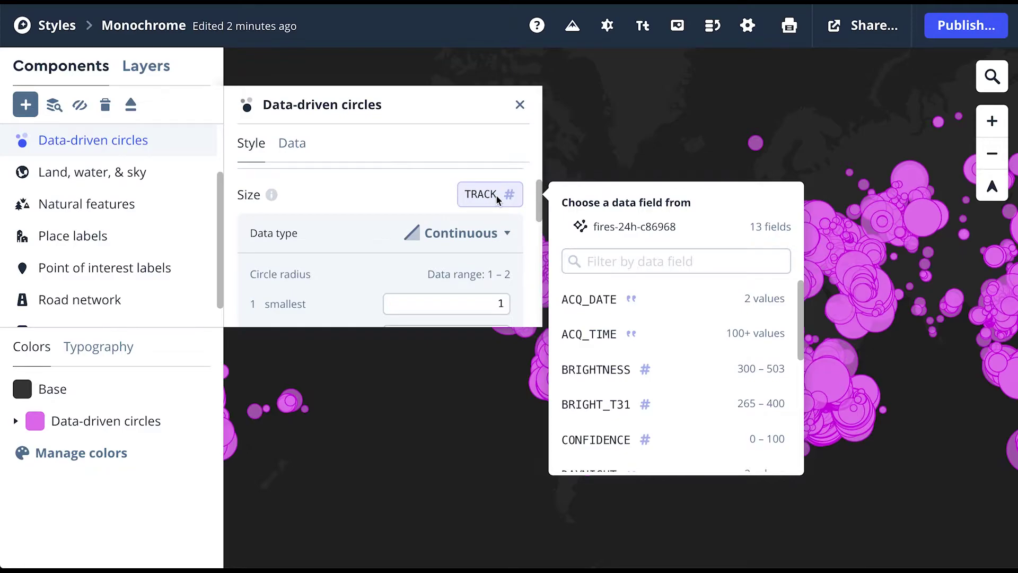
click(628, 260)
text(frp)
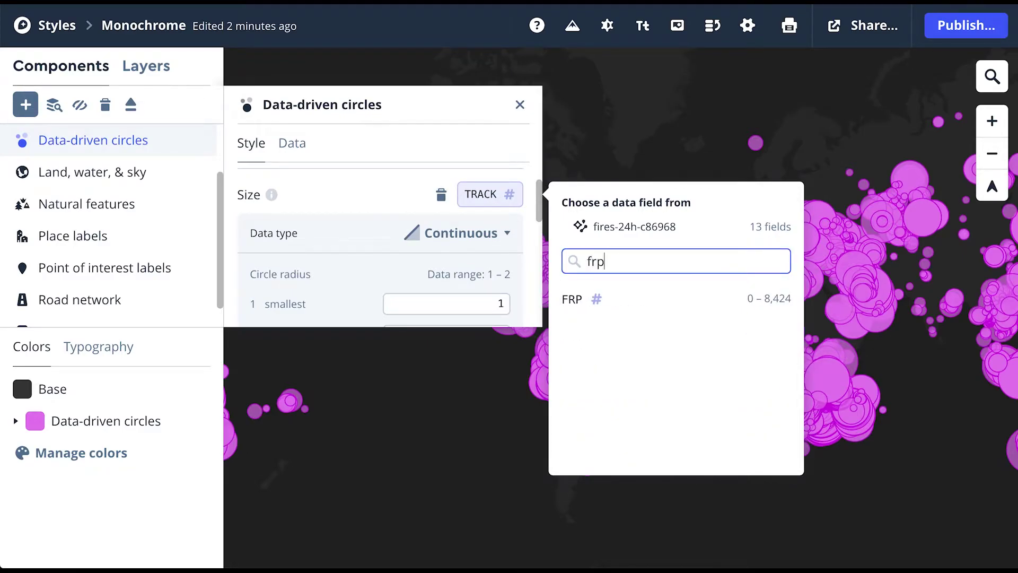
click(651, 304)
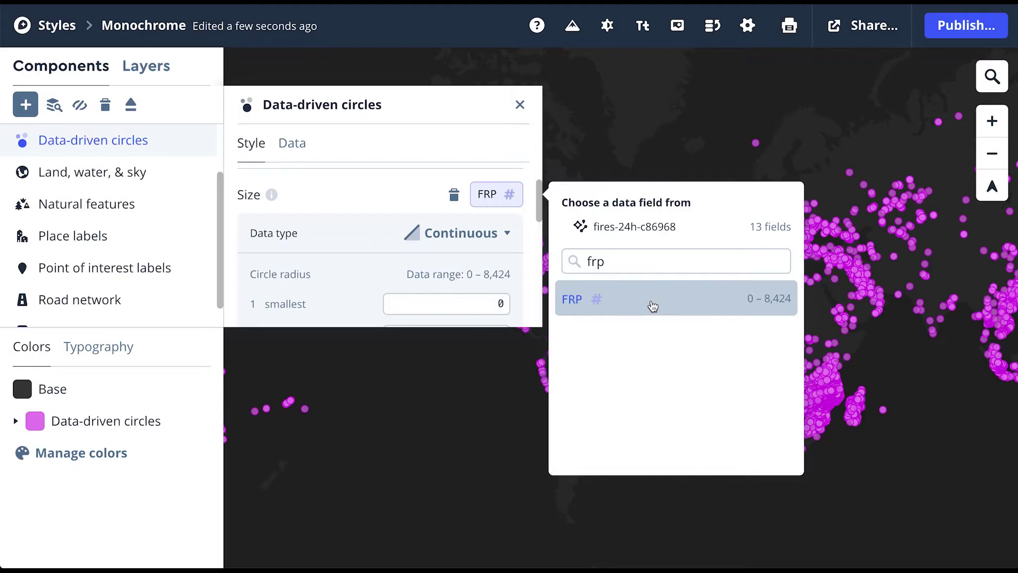
Turn the Adjust sizing slider down to its lowest setting.
scroll(478, 238, down, 2)
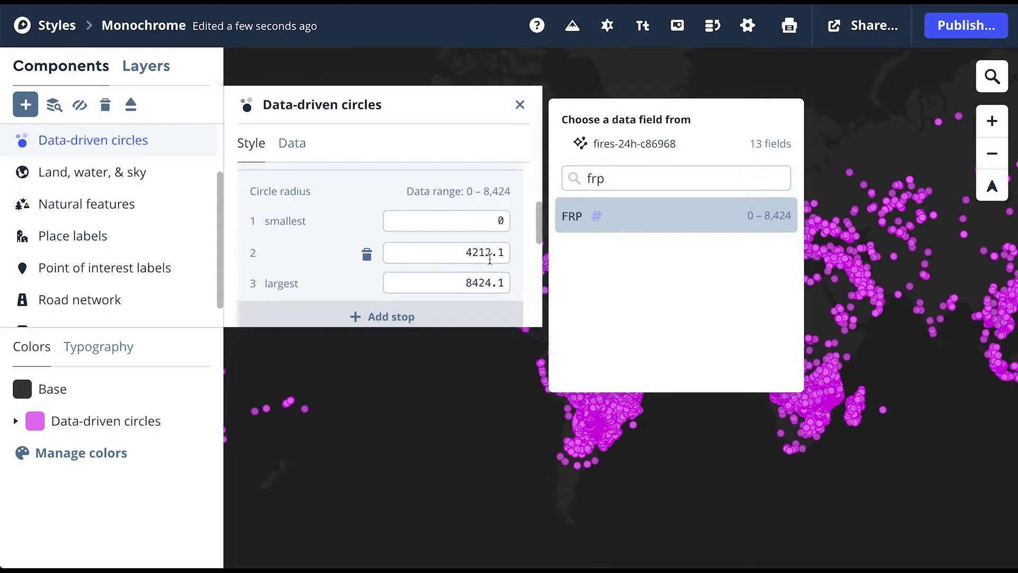
scroll(490, 260, down, 1)
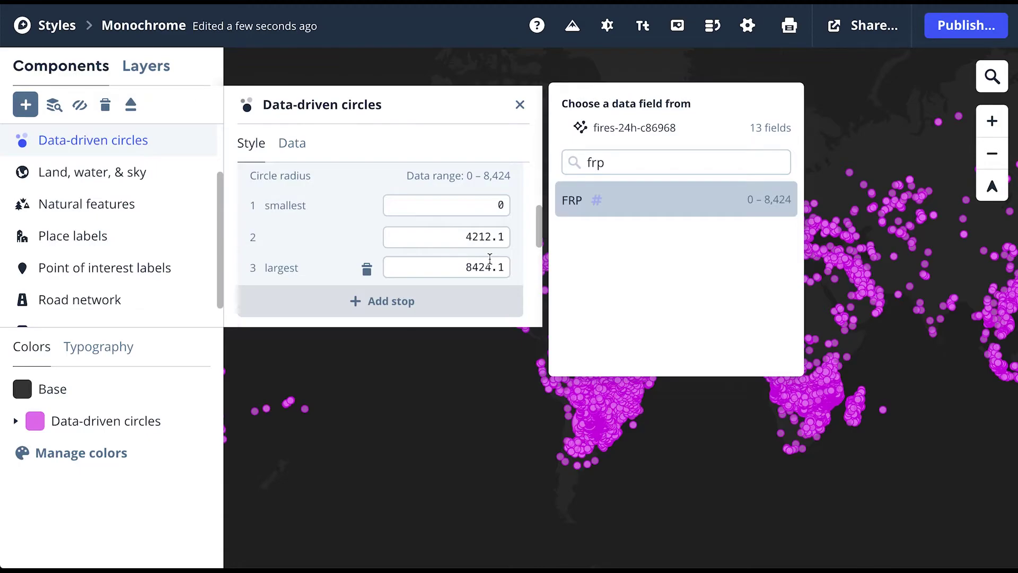
scroll(490, 259, down, 3)
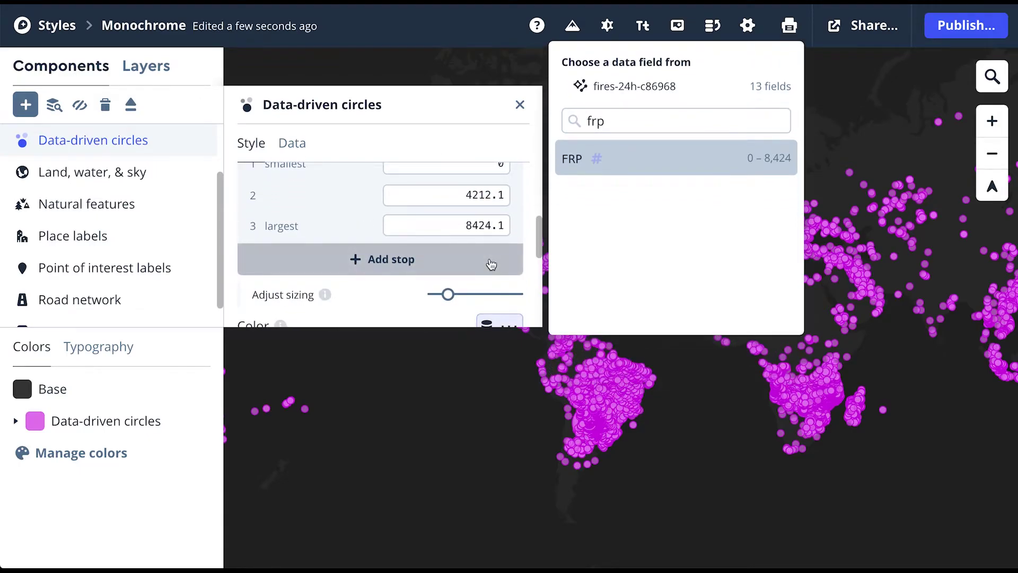
scroll(491, 264, down, 5)
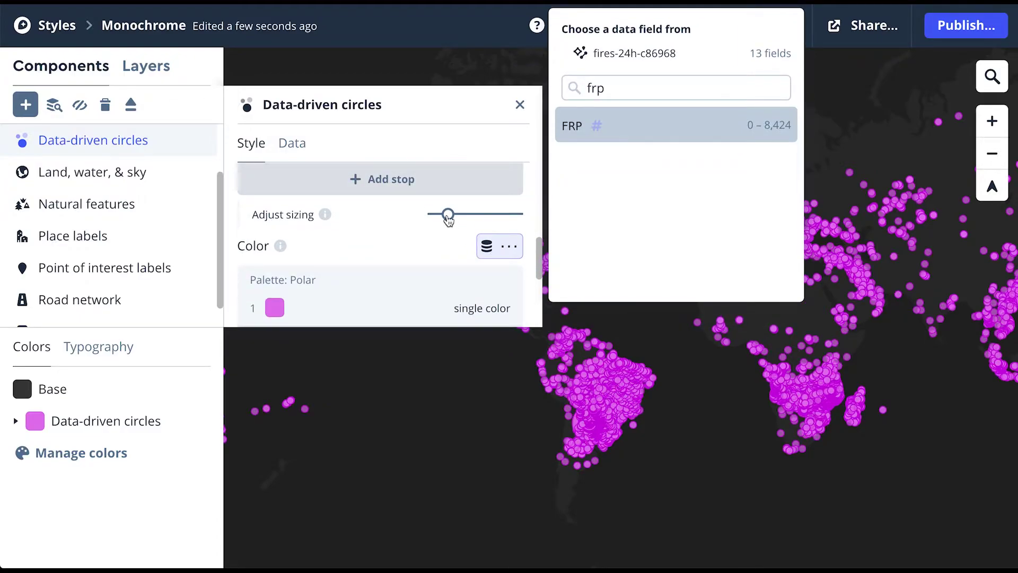
drag(448, 217, 432, 219)
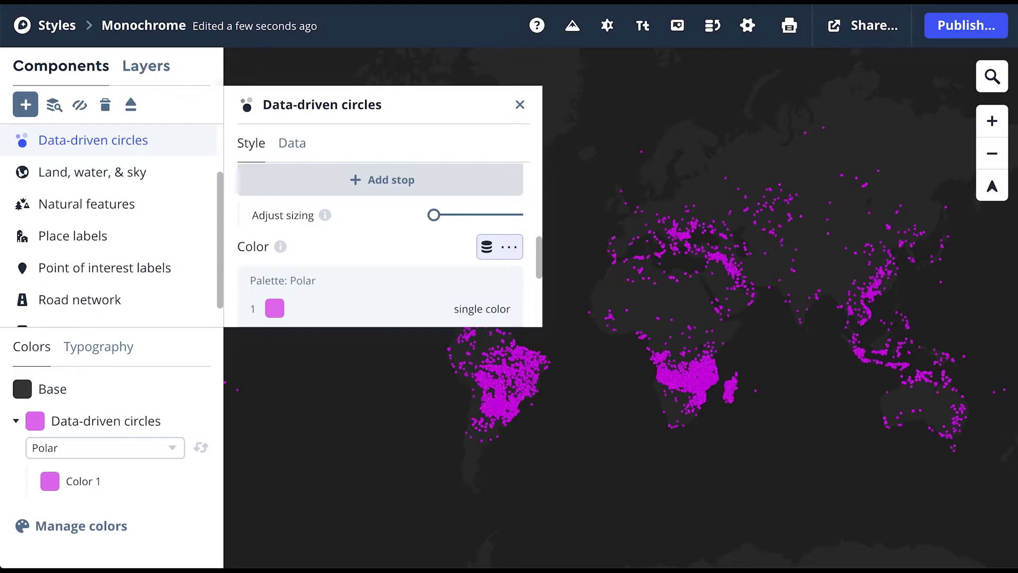
Colour the circles by BRIGHTNESS and make them more transparent.
click(487, 246)
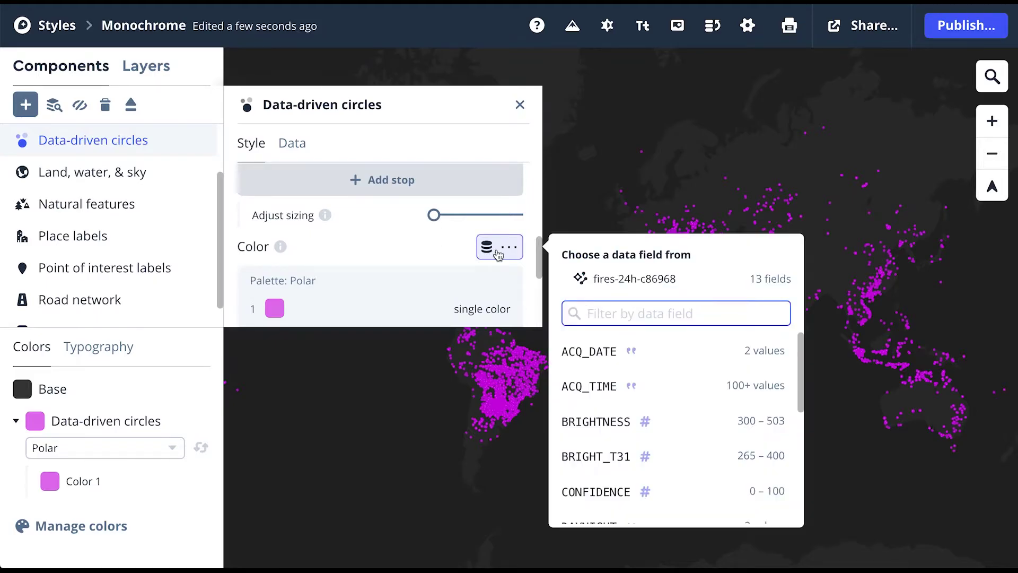
click(611, 435)
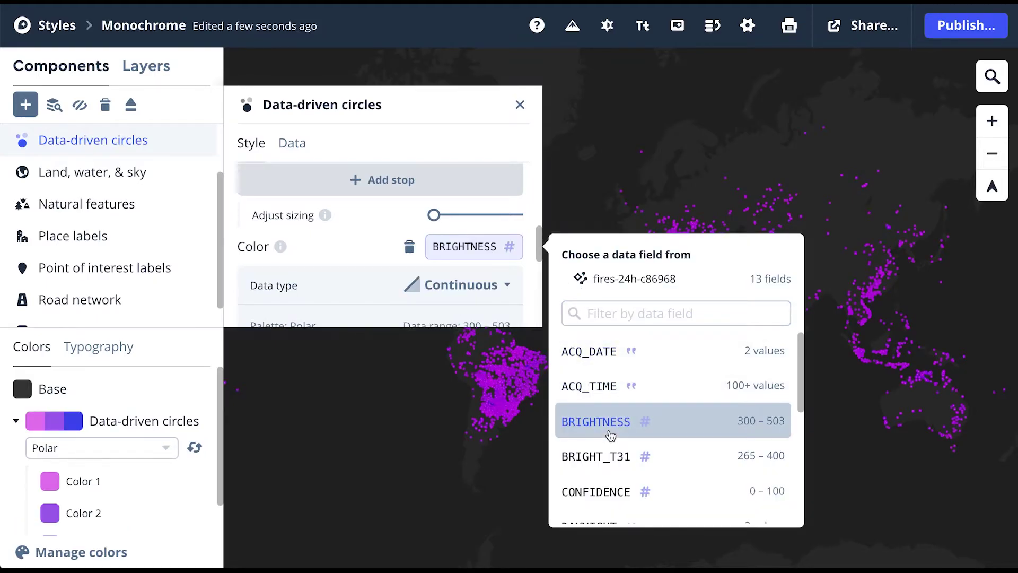
scroll(366, 244, down, 3)
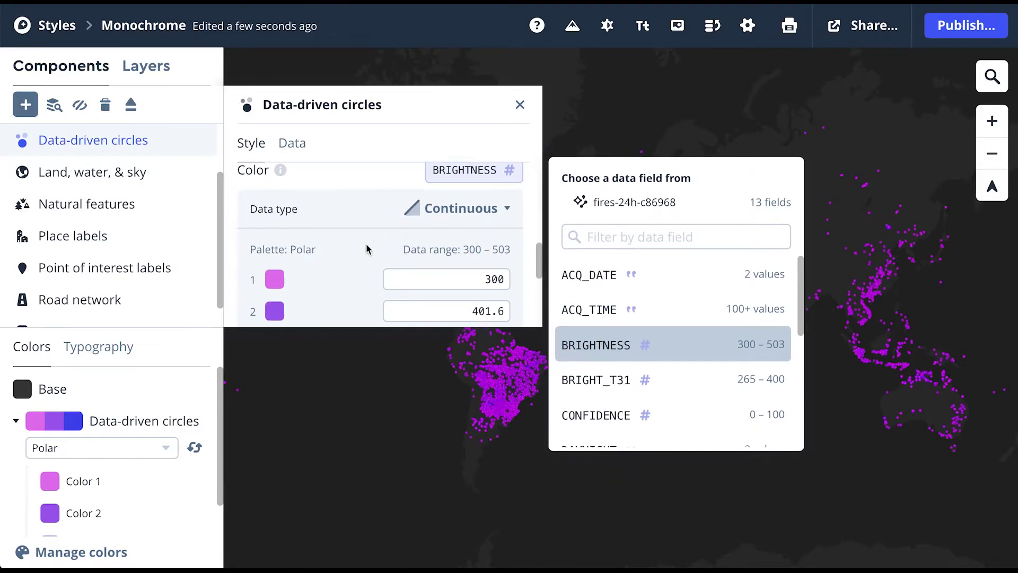
scroll(367, 250, down, 6)
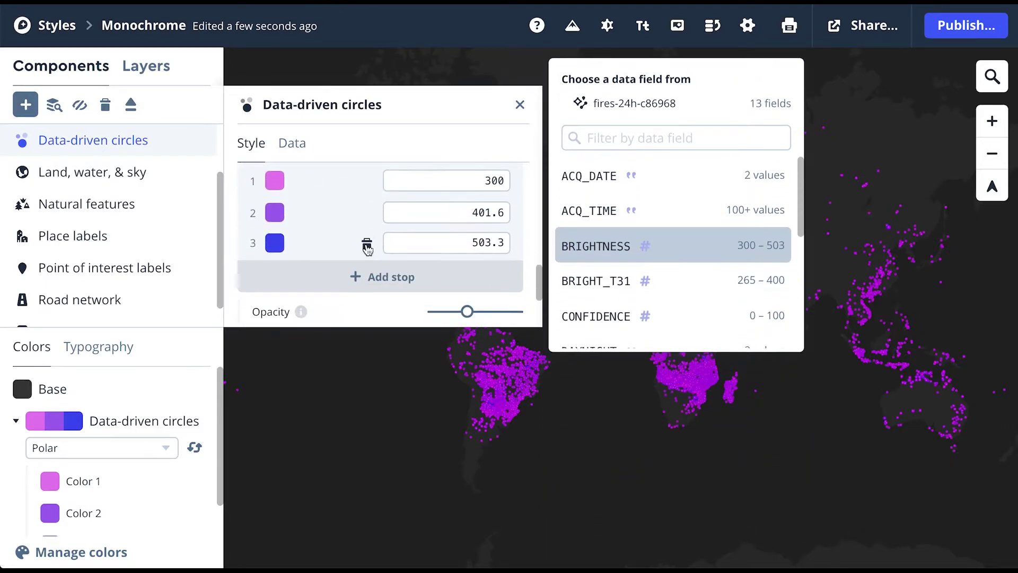
scroll(367, 249, down, 1)
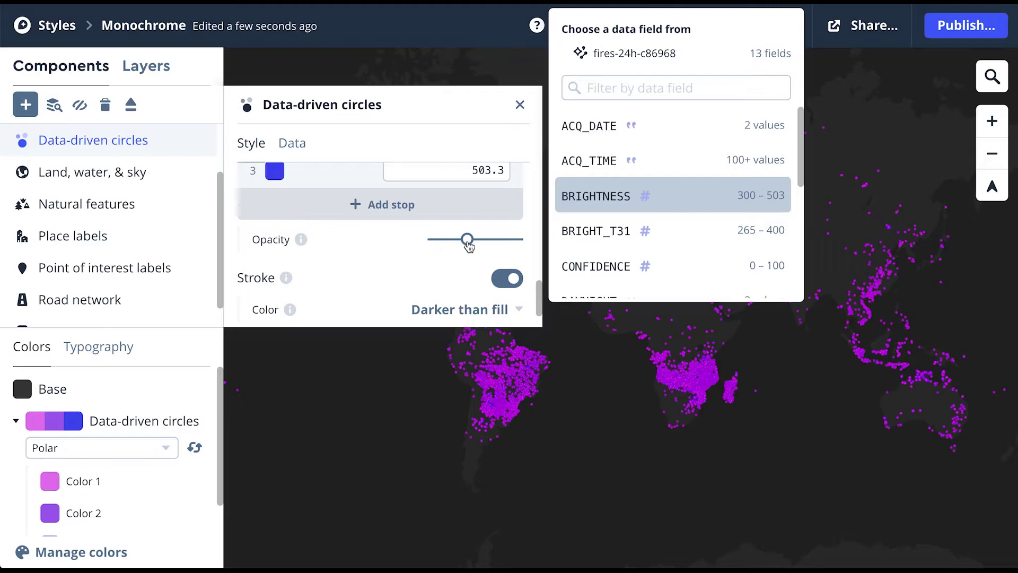
drag(469, 245, 443, 247)
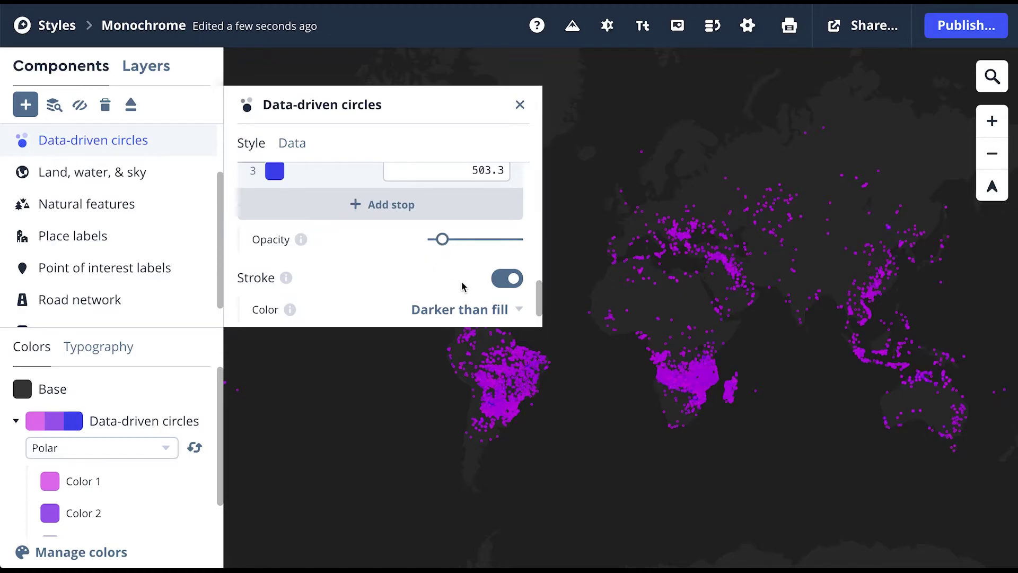
Try a Lighter than fill stroke colour, then switch the circle stroke off.
scroll(464, 286, down, 3)
click(502, 266)
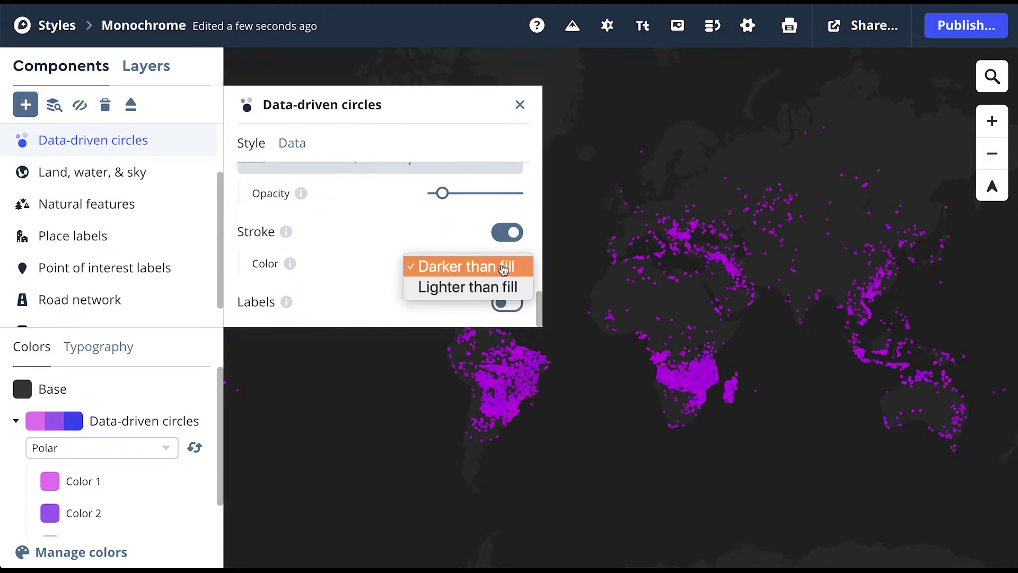
click(504, 286)
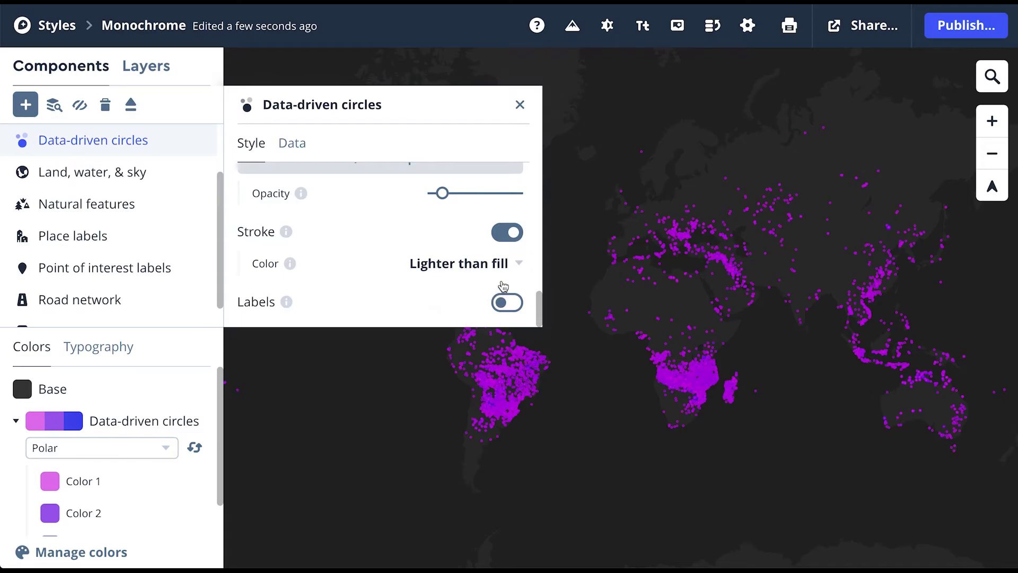
click(512, 233)
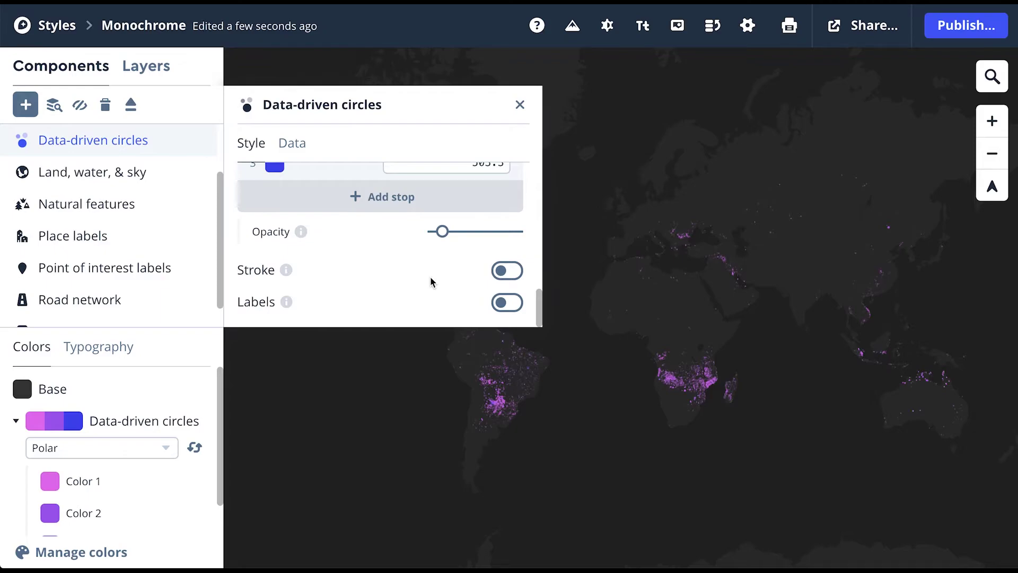
Preview ACQ_DATE labels on fire circles over South America, then switch labels off.
click(508, 304)
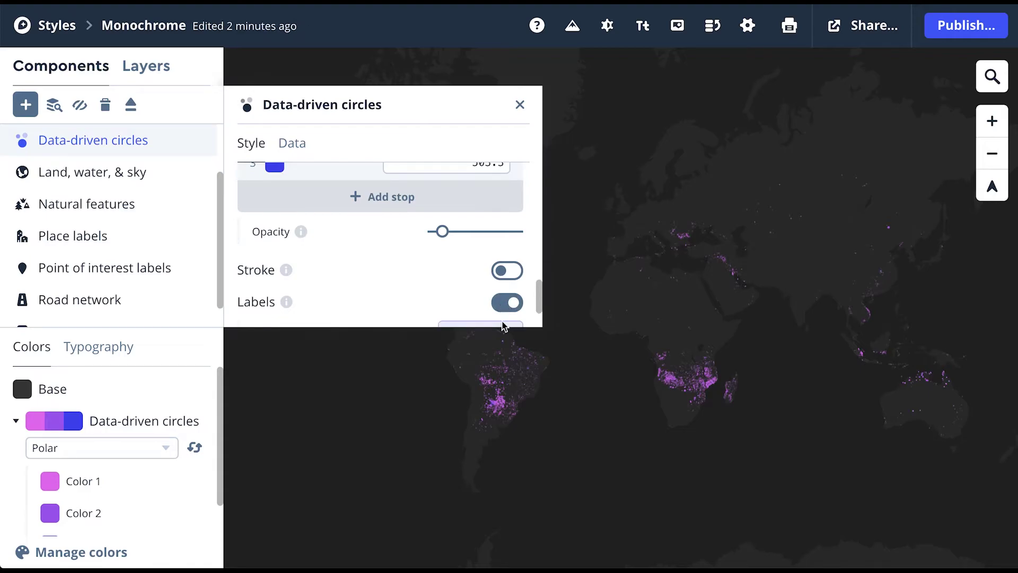
drag(503, 326, 629, 334)
scroll(621, 350, up, 6)
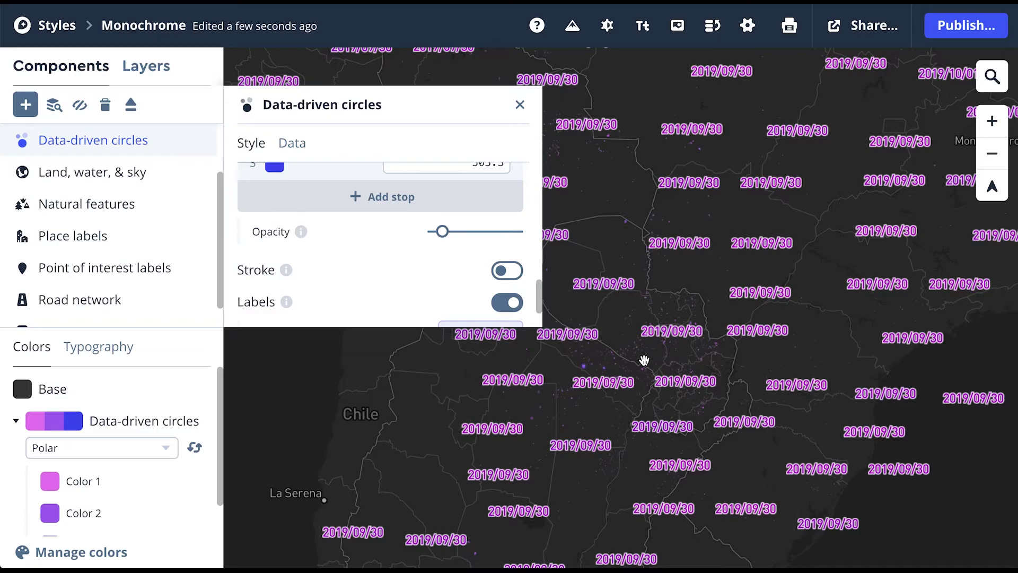
scroll(416, 270, down, 3)
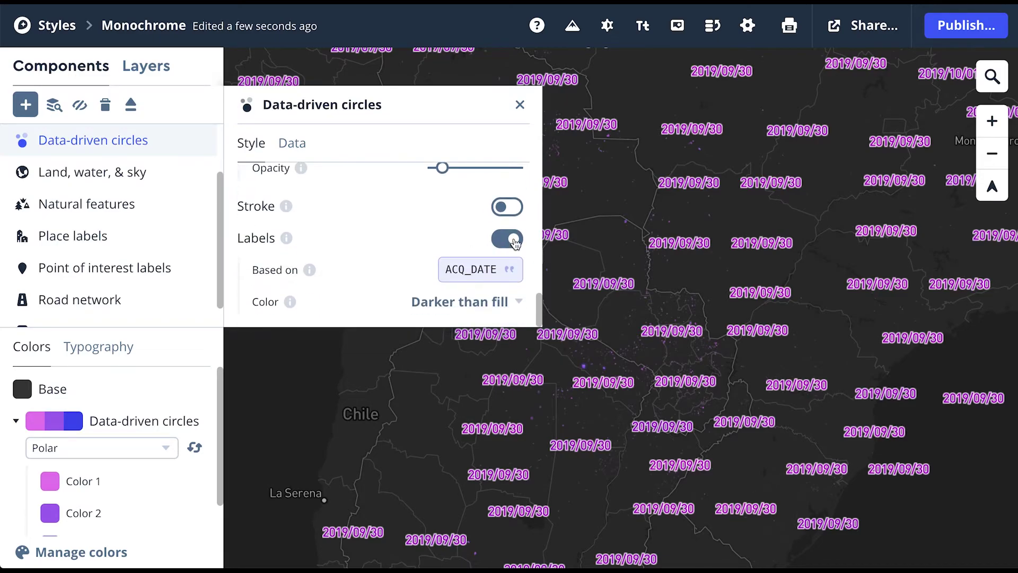
click(514, 240)
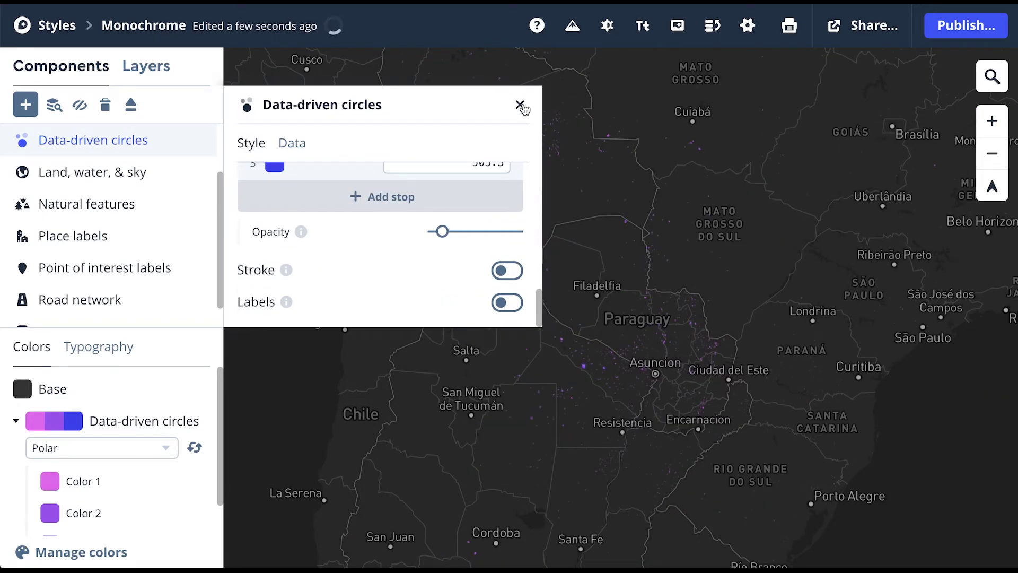
Apply the Arid colour palette to the fire circles at world view.
click(520, 105)
scroll(539, 270, down, 10)
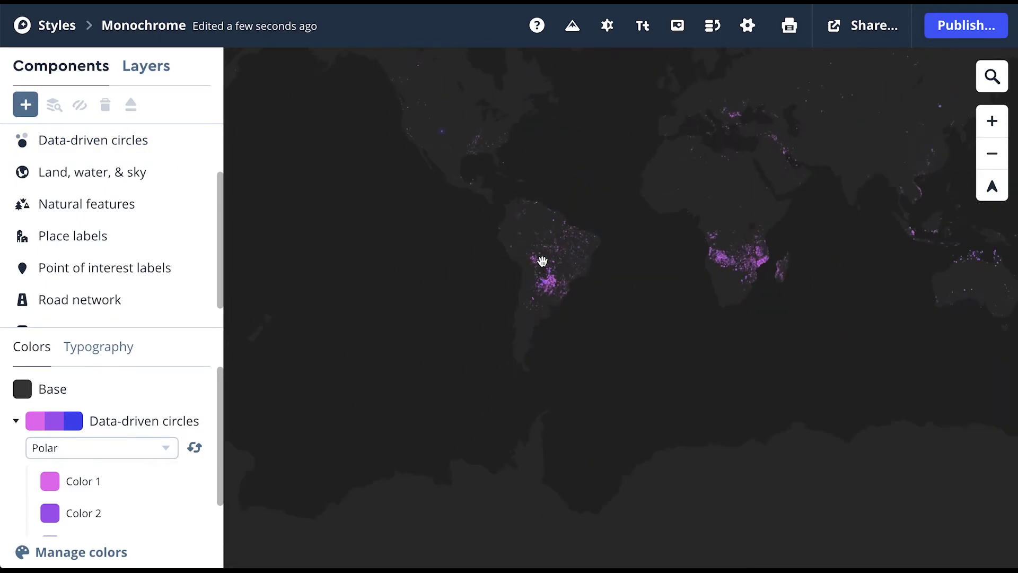
drag(423, 357, 417, 358)
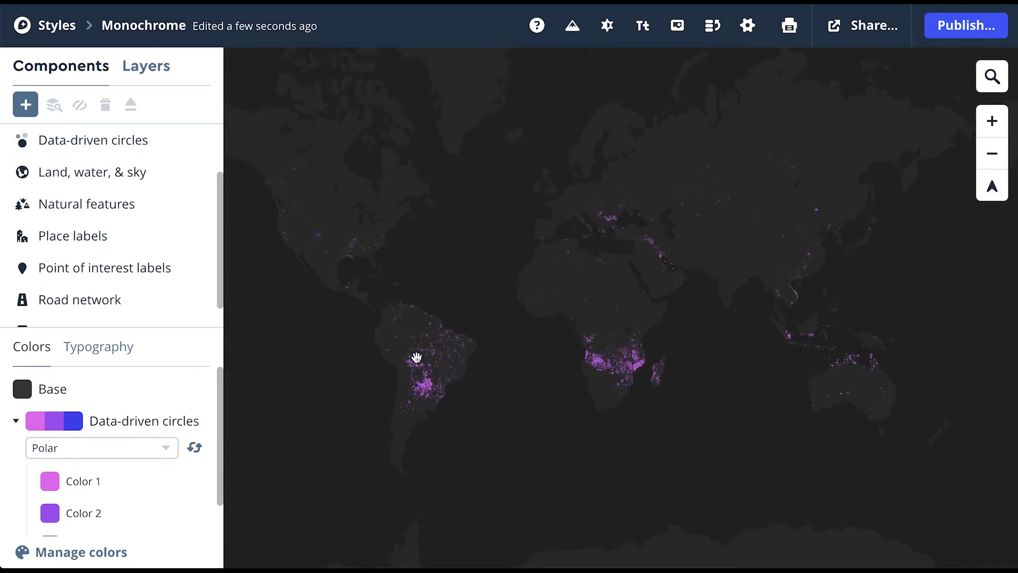
click(143, 448)
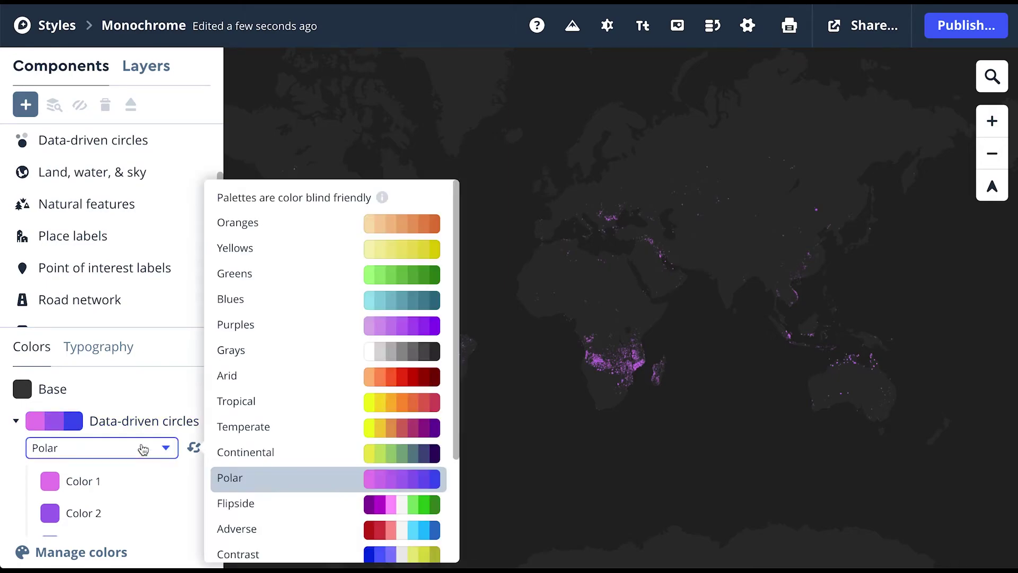
click(272, 384)
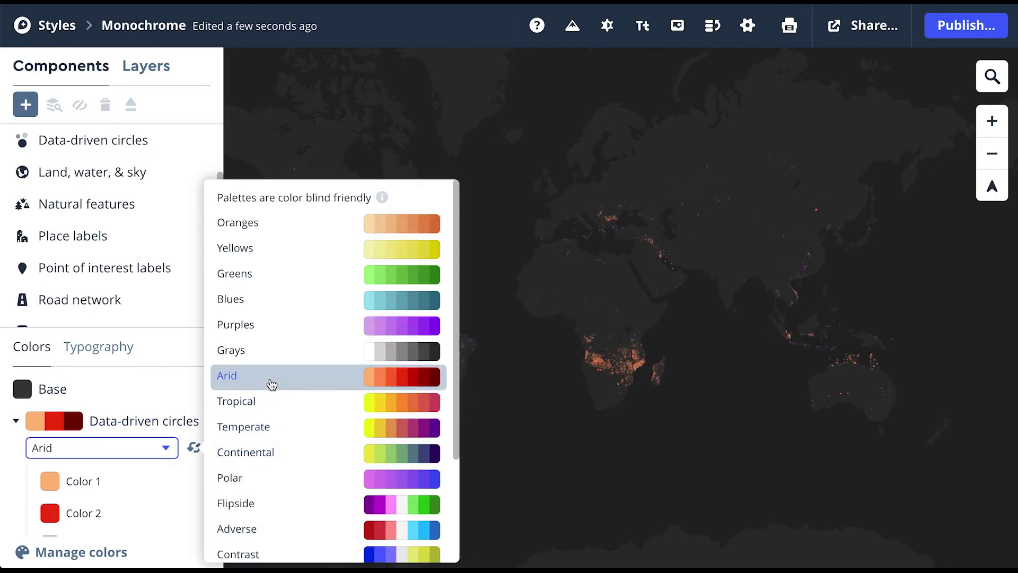
click(128, 451)
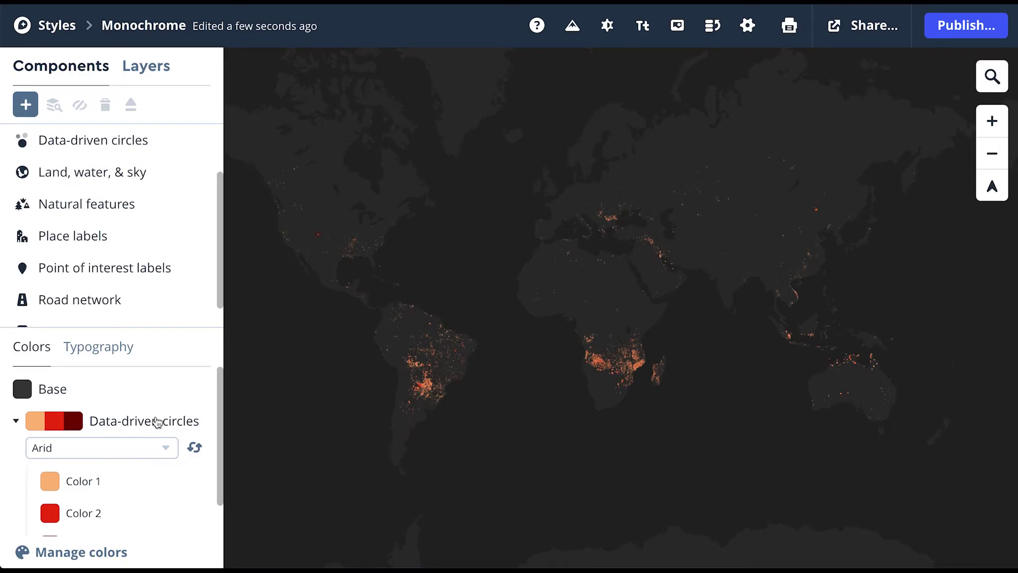
Add Black and white satellite imagery to the style and bring up the publish preview.
click(26, 106)
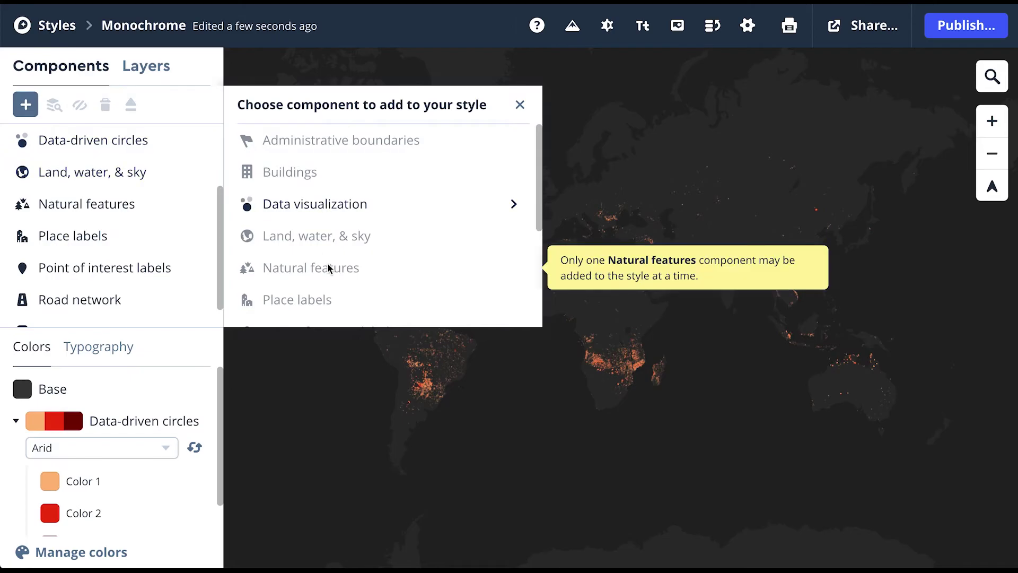
scroll(329, 267, down, 3)
scroll(327, 263, down, 1)
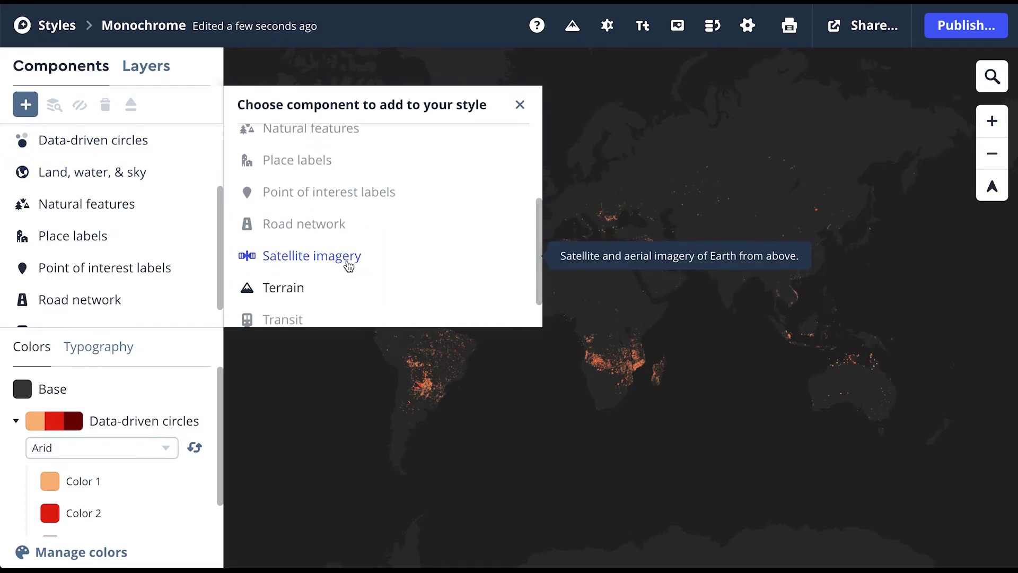
click(348, 260)
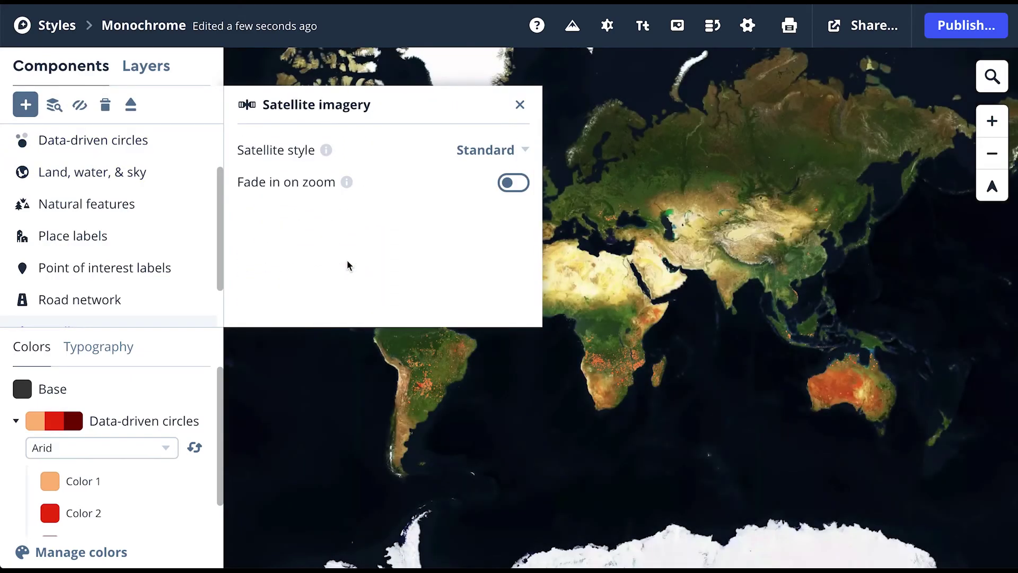
click(487, 153)
click(504, 194)
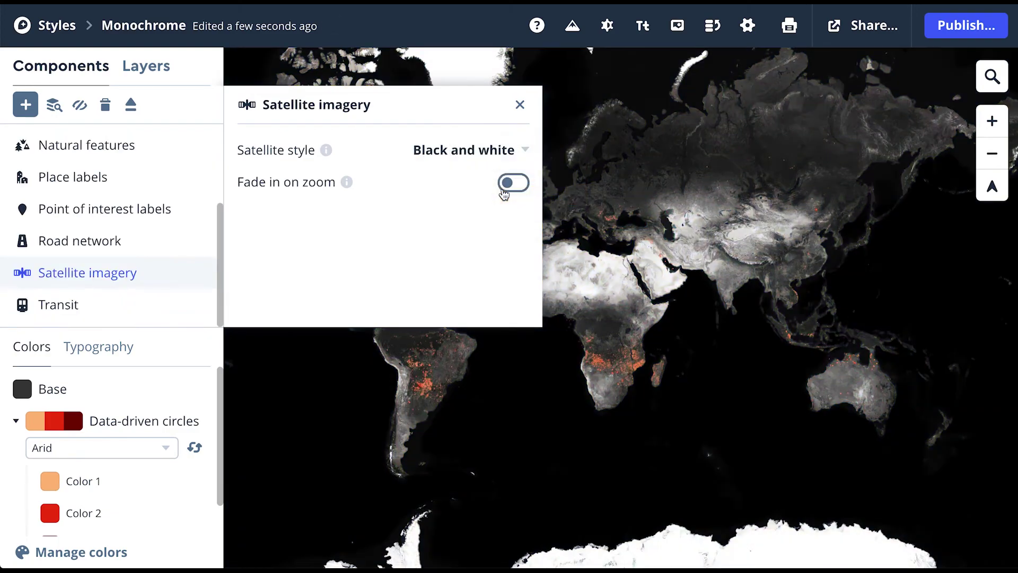
click(520, 106)
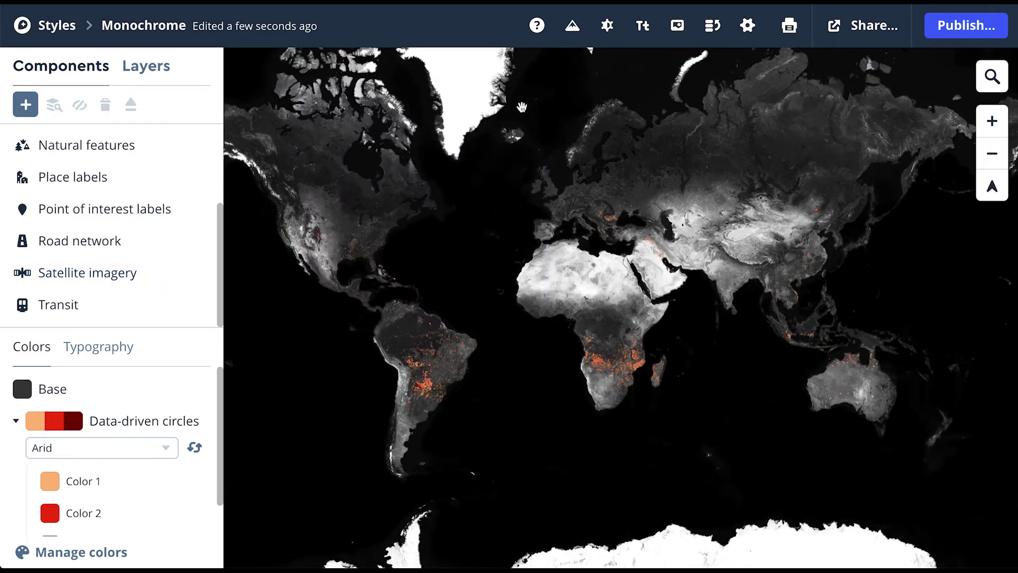
click(958, 24)
Compare current and pending versions, then publish the Monochrome style and keep editing.
mouse_move(505, 373)
mouse_down()
mouse_move(245, 372)
mouse_move(701, 371)
mouse_move(463, 350)
mouse_move(298, 371)
mouse_move(519, 378)
mouse_up()
scroll(519, 378, down, 3)
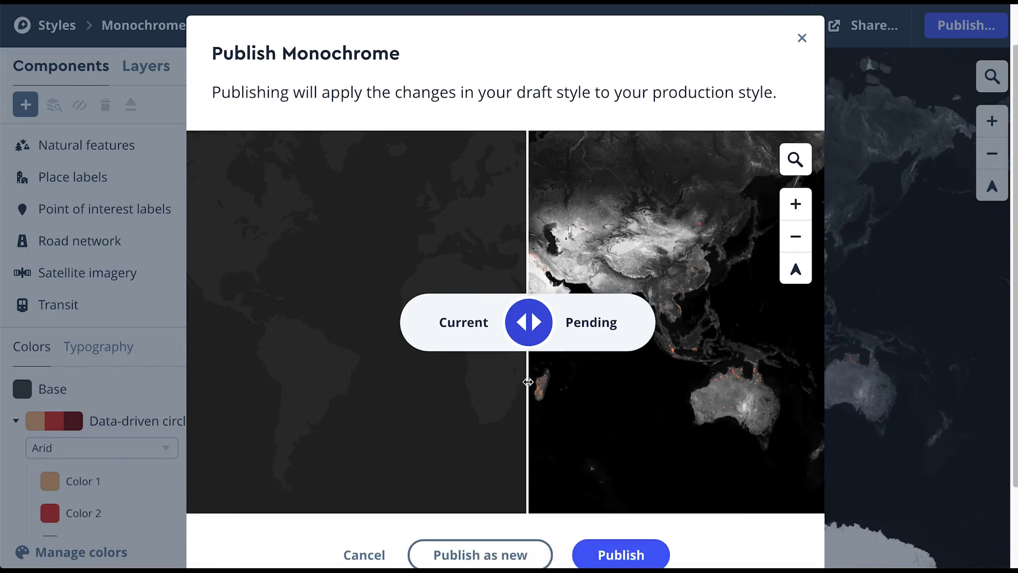
click(619, 523)
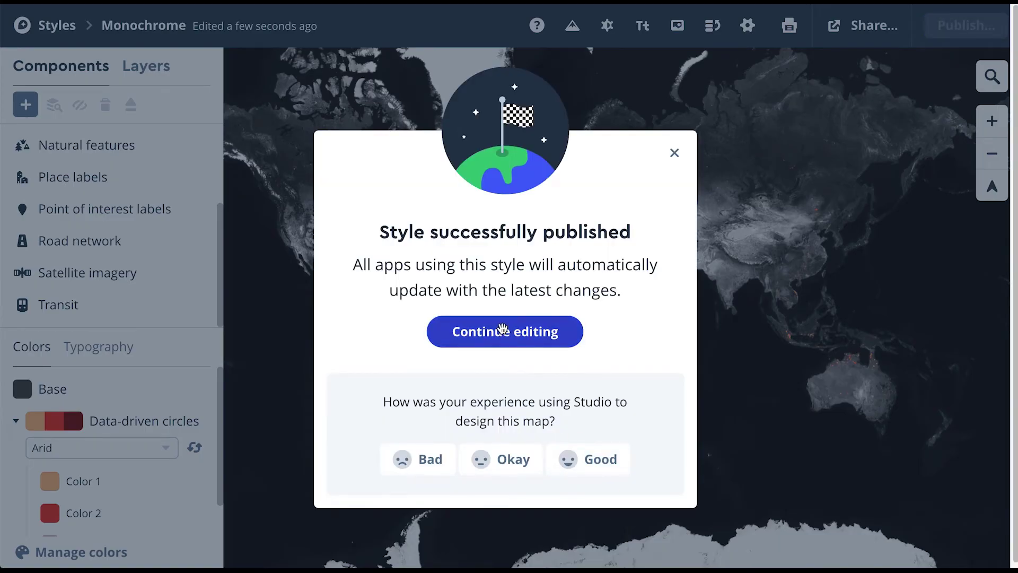
click(503, 331)
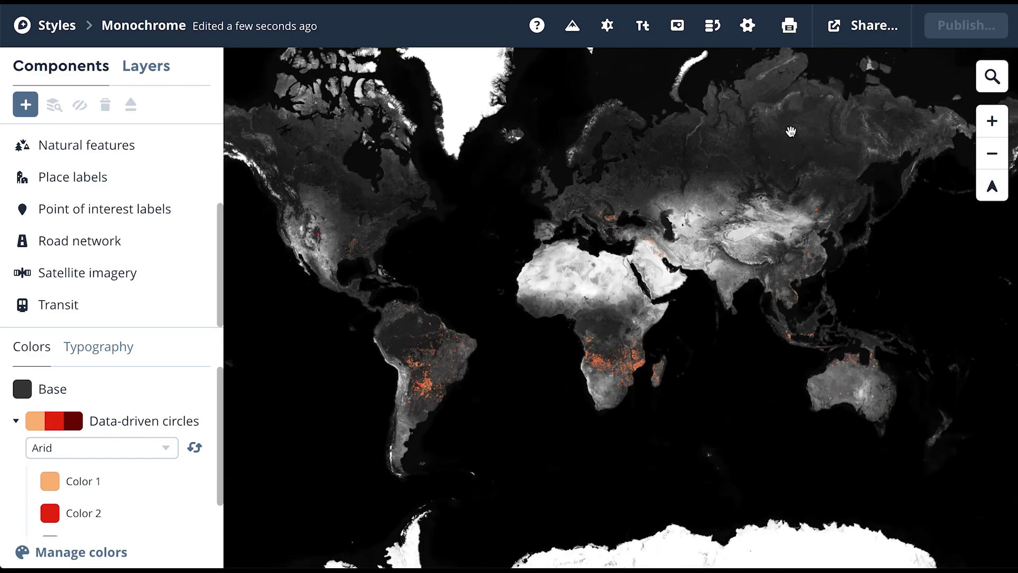
Copy the Preview only URL and the web Style URL from Share & develop.
click(853, 41)
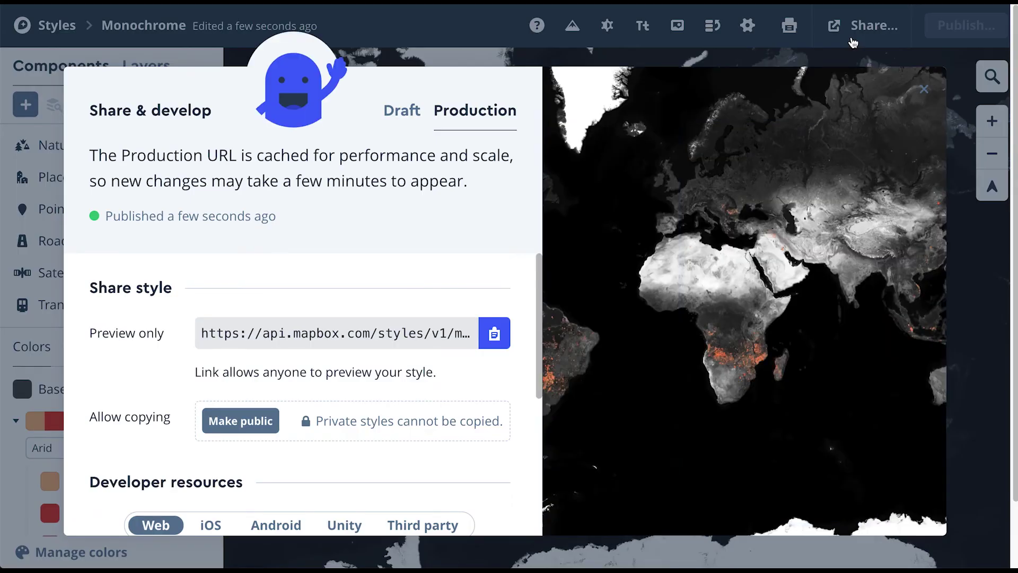
click(492, 335)
scroll(491, 350, down, 3)
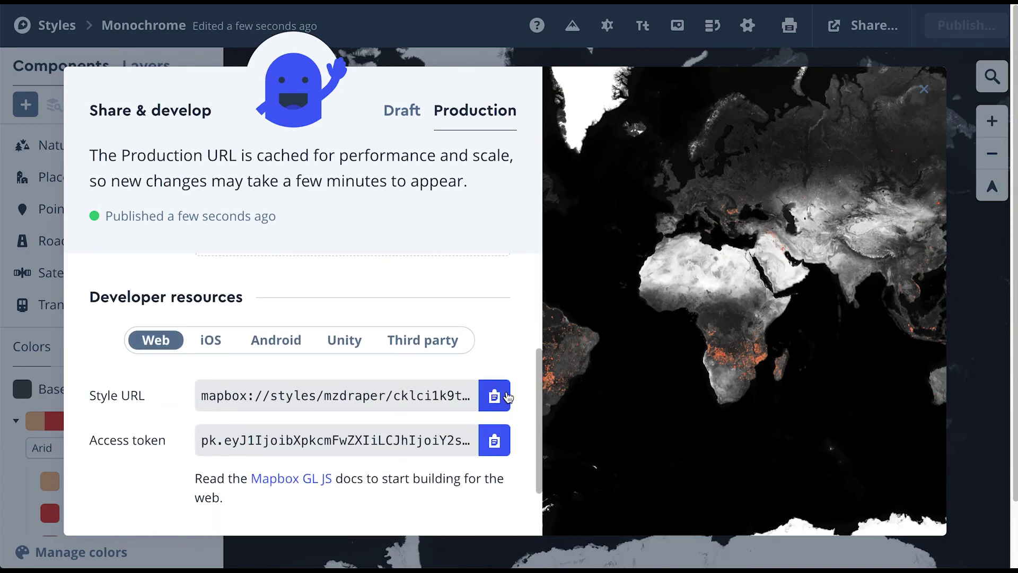
click(507, 398)
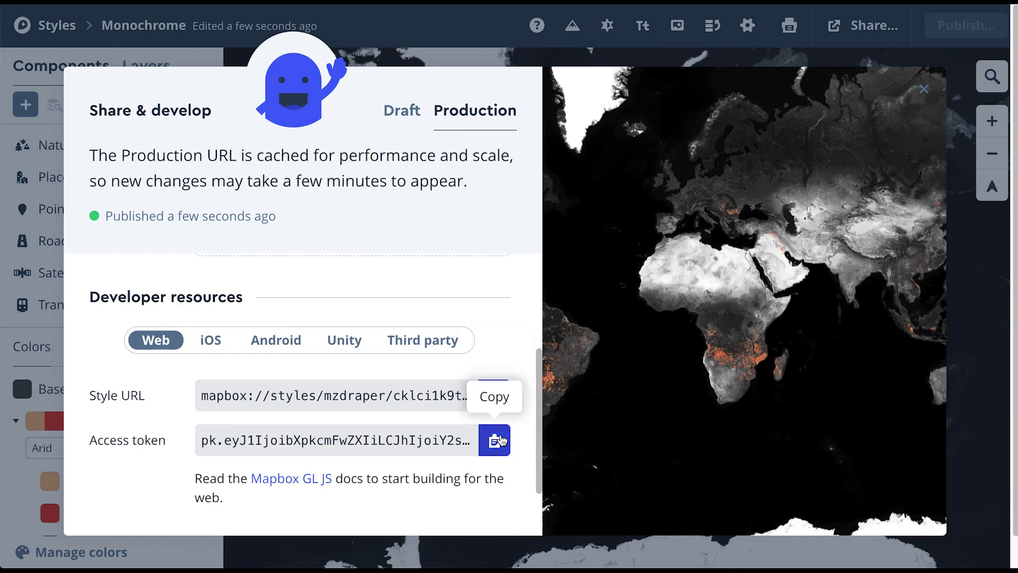